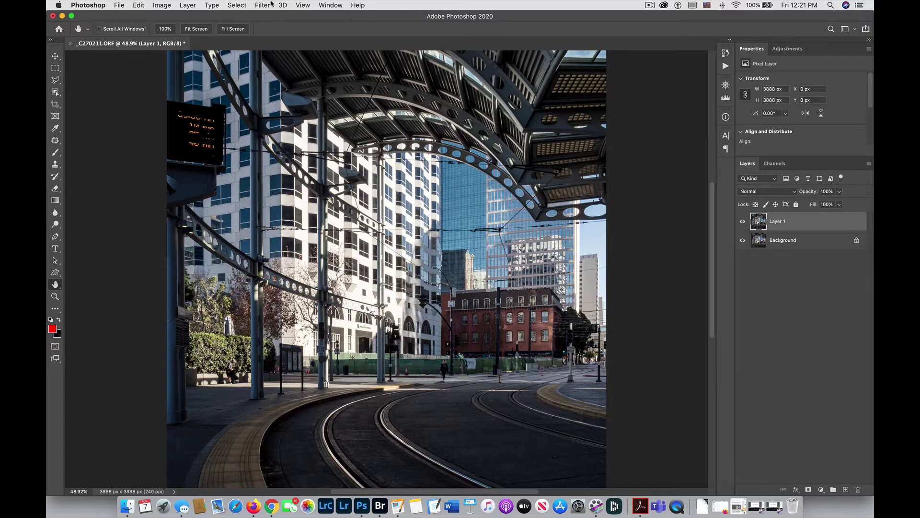
Convert Layer 1 into a smart object for re-editable smart filters.
left_click(267, 6)
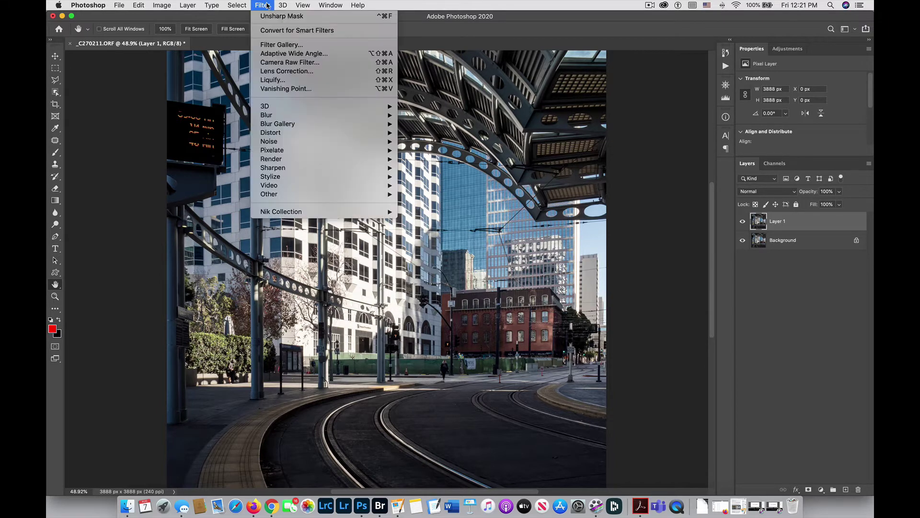
left_click(278, 31)
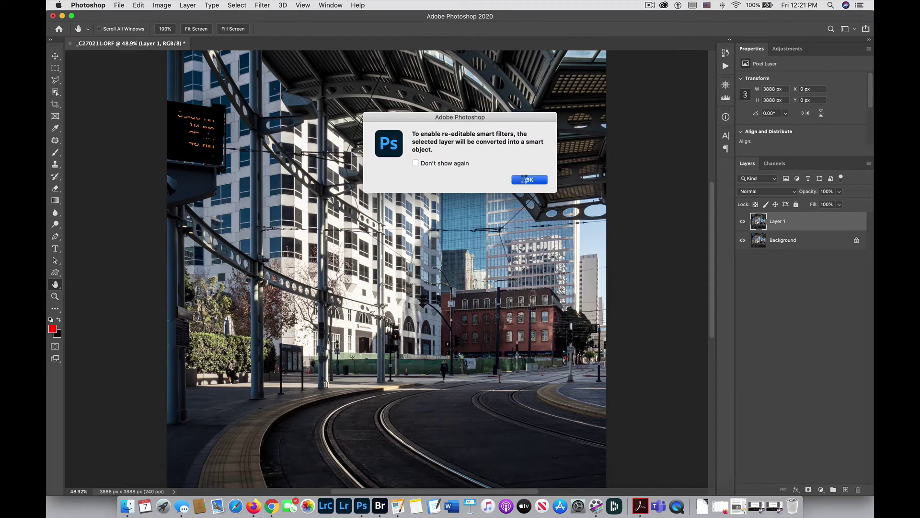
left_click(524, 180)
Apply an Unsharp Mask filter to Layer 1 with amount 58%, radius 2.7 pixels and threshold 0, previewing the curved rail.
left_click(262, 5)
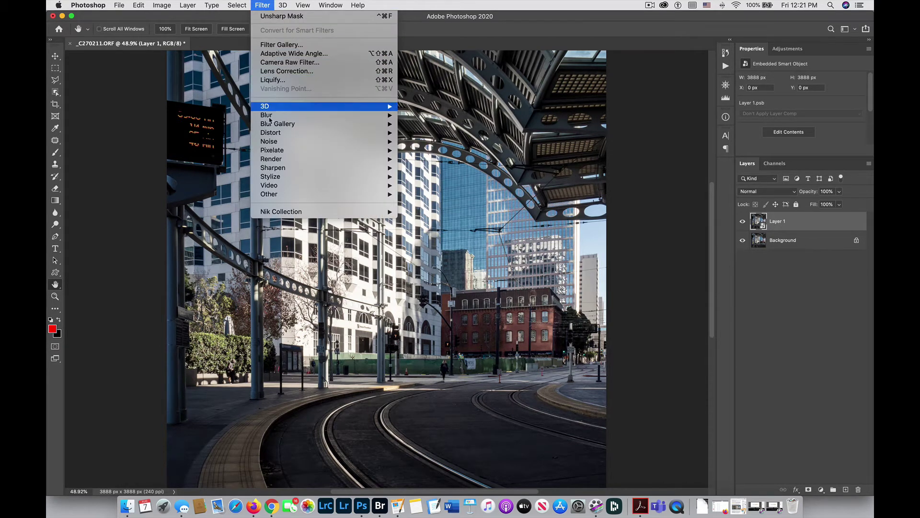
mouse_move(270, 169)
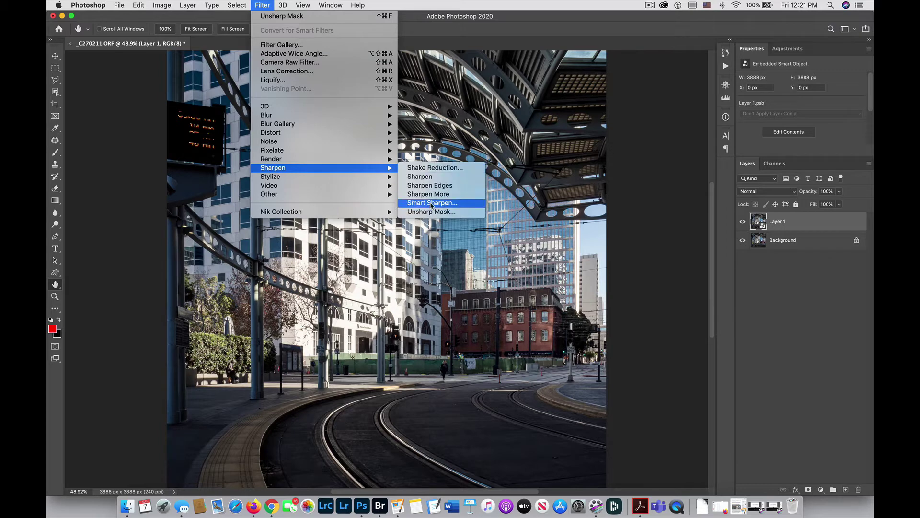
left_click(432, 212)
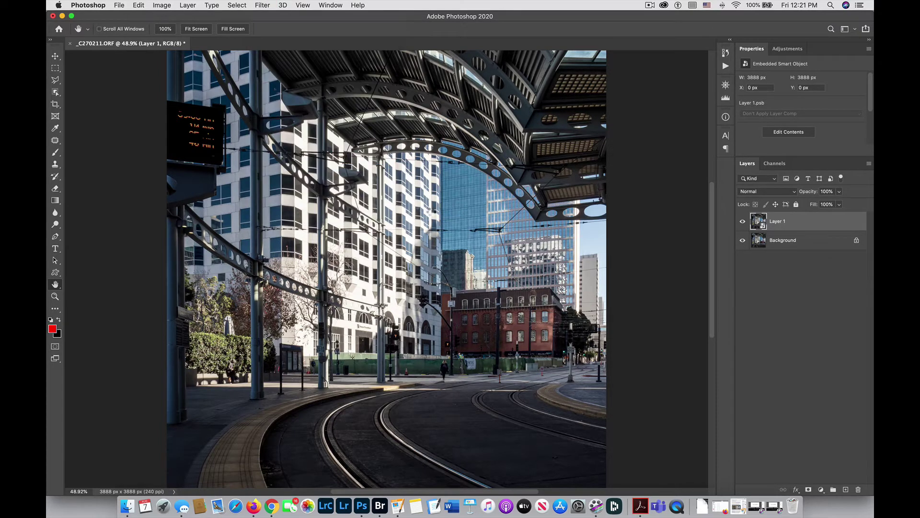
left_click_drag(436, 141, 553, 140)
left_click(375, 416)
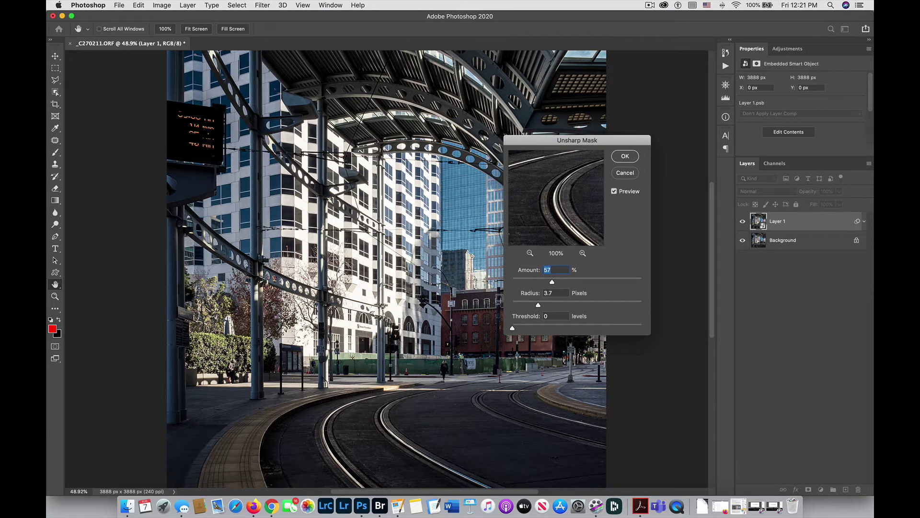
mouse_move(553, 286)
left_mouse_down()
mouse_move(566, 285)
mouse_move(530, 305)
mouse_move(554, 285)
left_mouse_up()
left_click(628, 156)
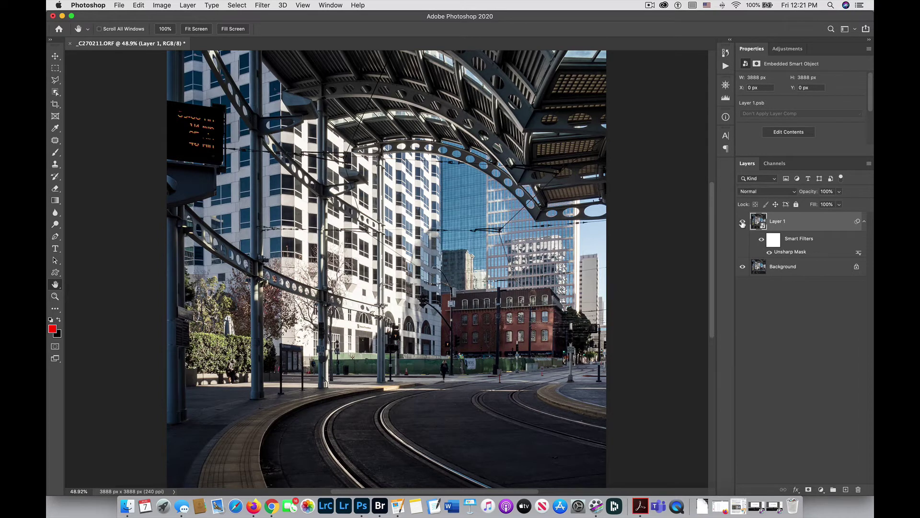
Compare the photo with and without the sharpening by hiding and showing Layer 1.
left_click(742, 223)
left_click(743, 223)
left_click(743, 223)
left_click(743, 223)
Invert the smart filter mask to black and activate the Brush tool.
left_click(774, 240)
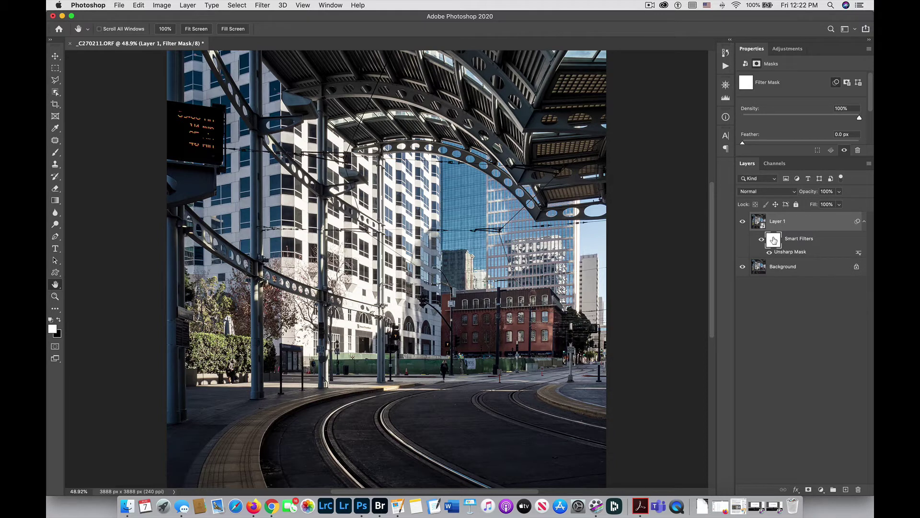
key("super+i")
key("b")
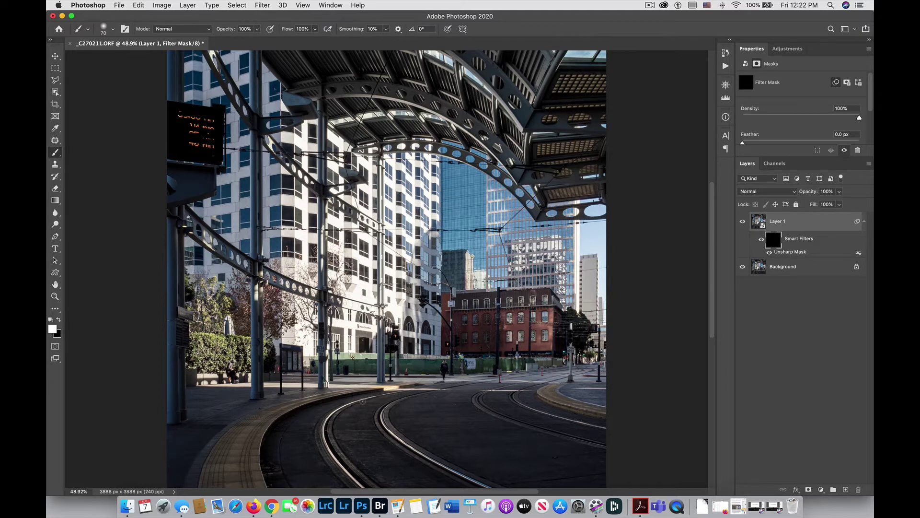
Paint white on the filter mask over the curved rails and the yellow platform edge, adjusting the brush size up to 150.
key("super+equal")
key("super+equal")
key("super+equal")
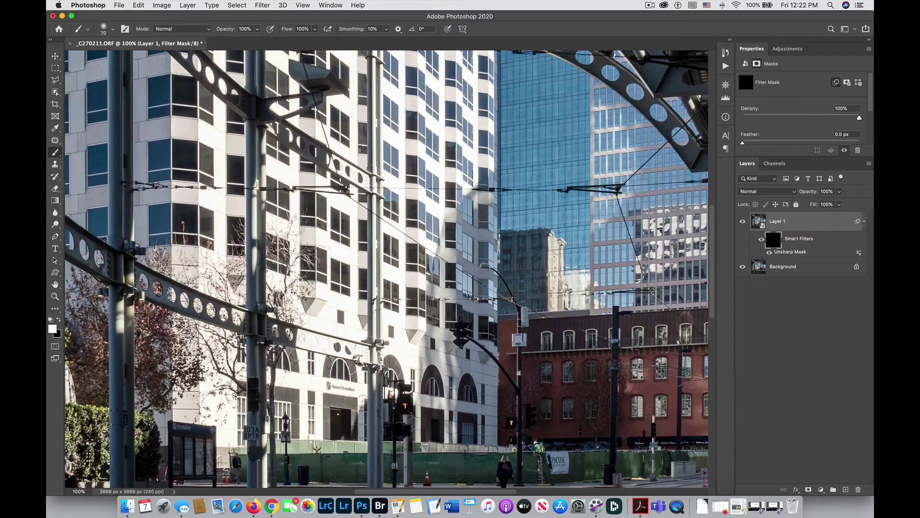
scroll(410, 419, "down", 10)
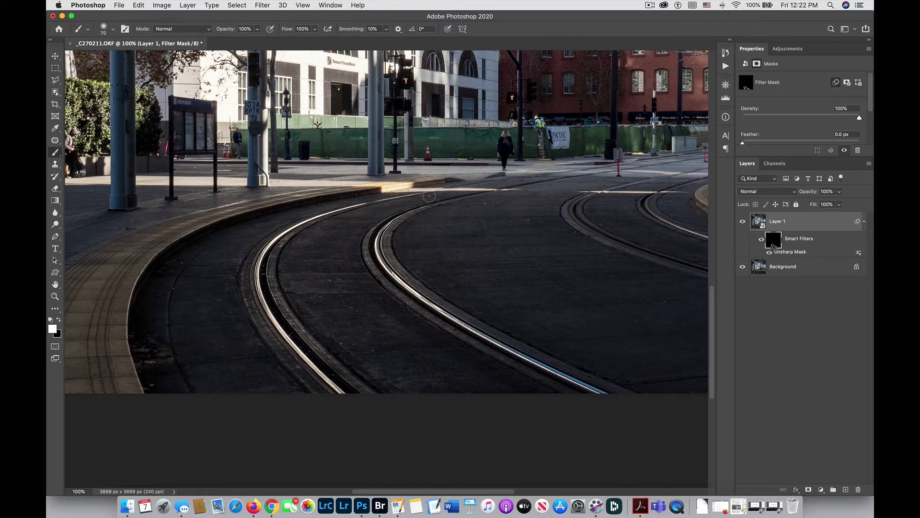
key("bracketleft")
key("bracketleft")
key("bracketleft")
key("bracketleft")
key("bracketleft")
key("bracketright")
key("bracketright")
key("bracketright")
key("bracketright")
key("bracketright")
key("bracketright")
key("bracketright")
key("bracketright")
left_click_drag(109, 376, 205, 376)
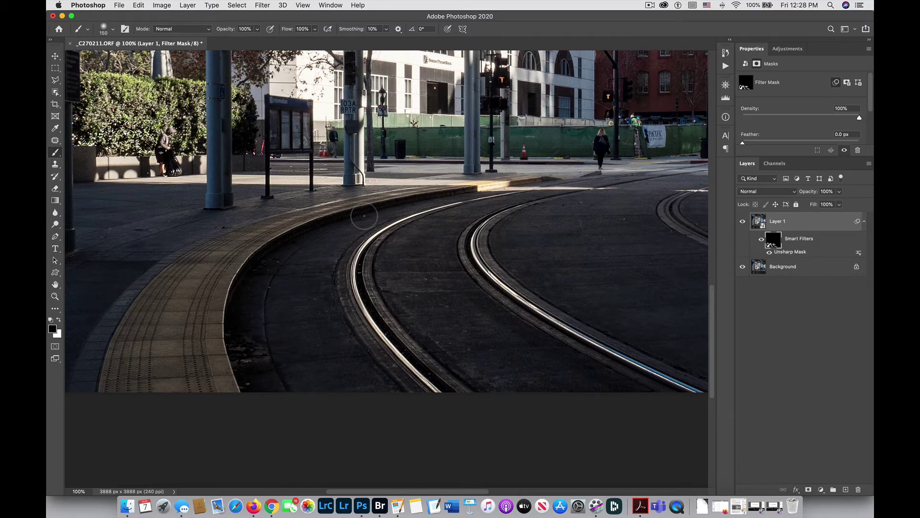
Refine the filter mask around the platform edge by alternating black and white paint, and reduce the brush size to 70.
key("x")
key("x")
key("x")
key("x")
key("x")
key("x")
key("x")
key("x")
key("x")
key("x")
key("bracketleft")
key("bracketleft")
key("bracketleft")
Display the filter mask alone, fill the gaps in the platform area with white using brush sizes 70 and 100, and return to the photo.
left_click(775, 238, "alt")
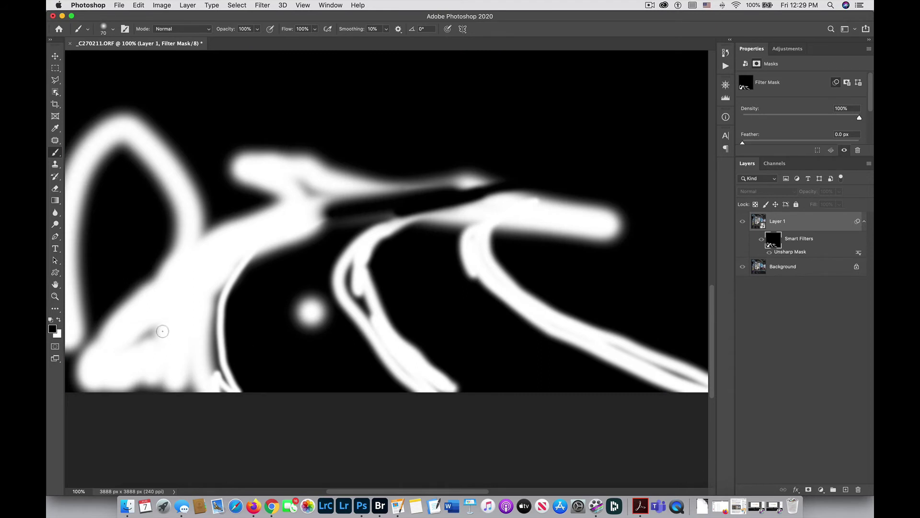
scroll(162, 328, "right", 2)
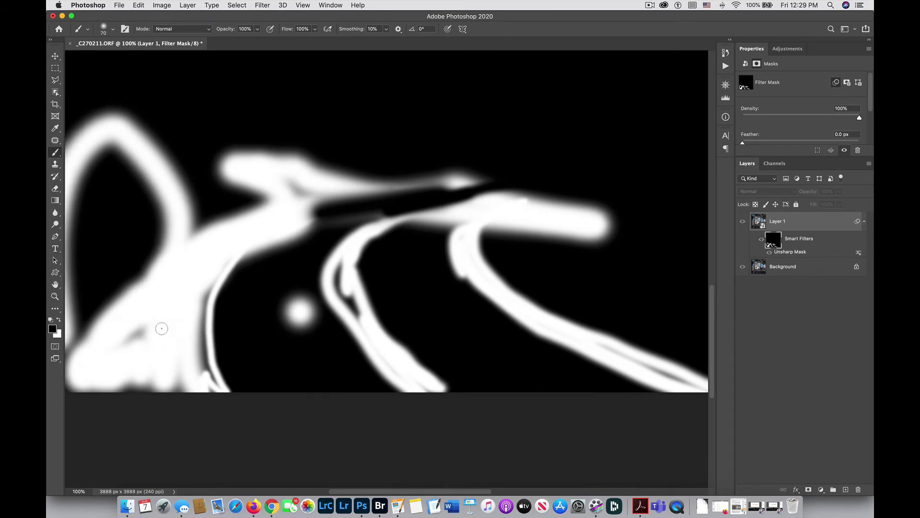
key("x")
mouse_move(157, 324)
left_mouse_down()
mouse_move(127, 345)
mouse_move(150, 311)
mouse_move(115, 379)
mouse_move(113, 406)
mouse_move(145, 380)
mouse_move(153, 395)
mouse_move(173, 387)
mouse_move(177, 373)
mouse_move(183, 400)
left_mouse_up()
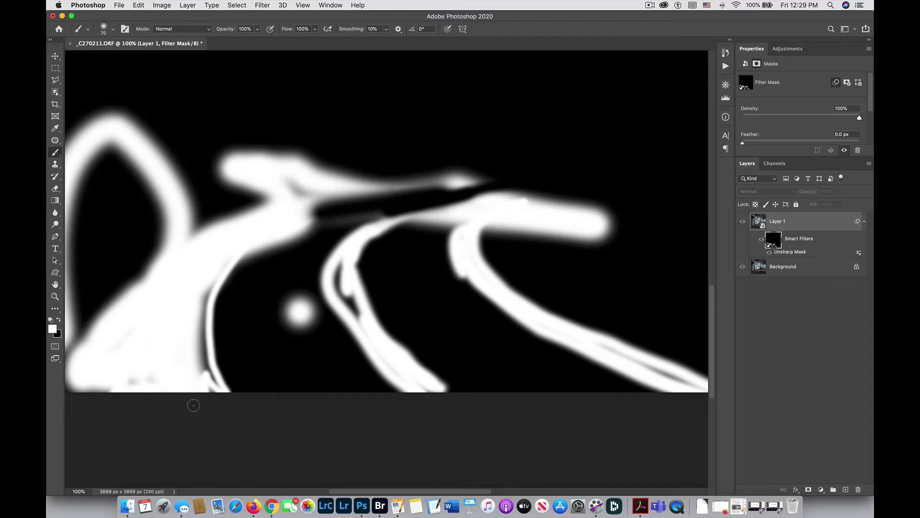
key("bracketright")
key("bracketright")
key("bracketright")
left_click_drag(171, 385, 78, 389)
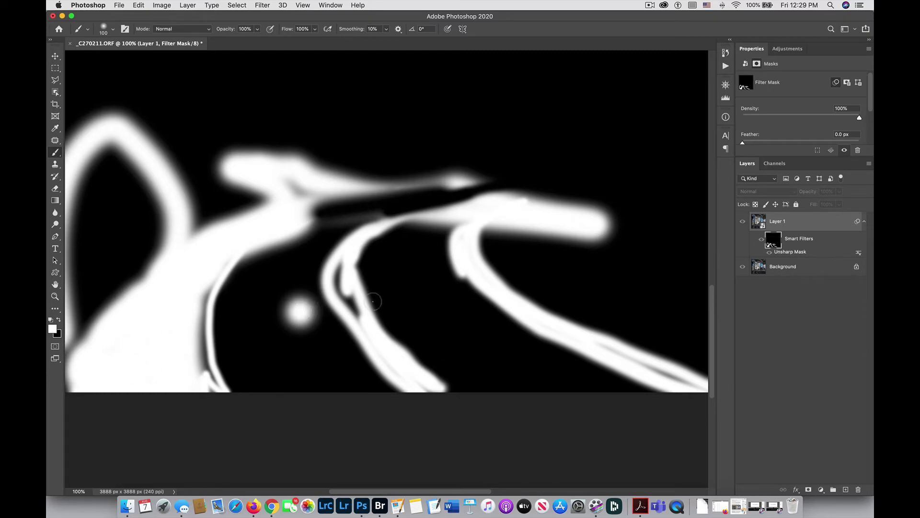
left_click(772, 245, "alt")
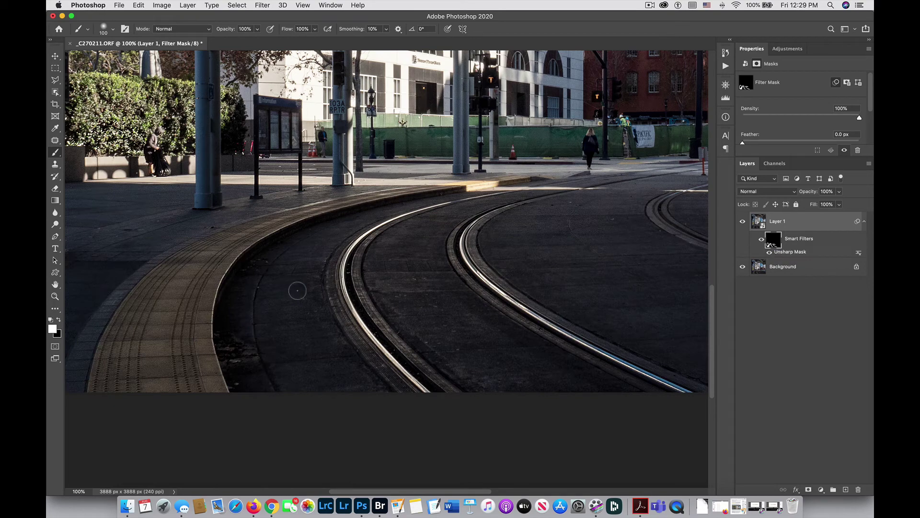
Check the mask, then paint white along the far-right rails with brush size 70.
key("x")
left_click_drag(662, 234, 332, 287)
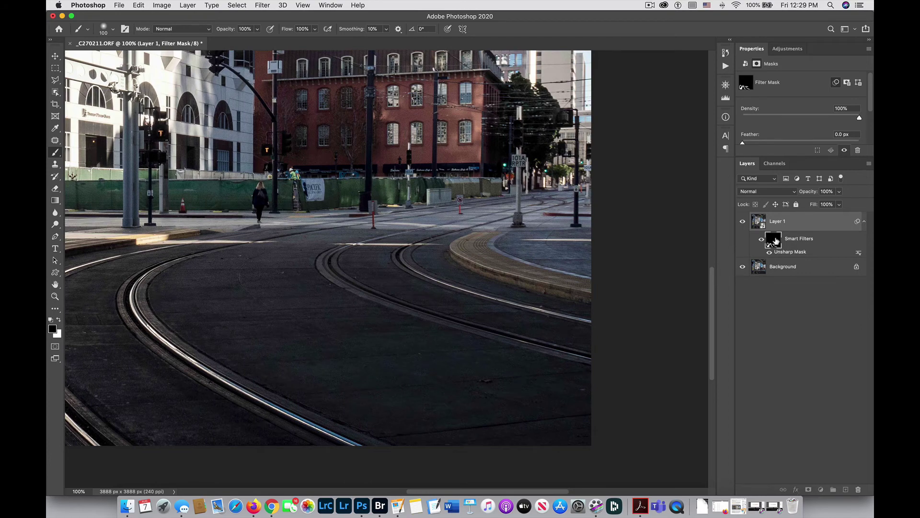
left_click(776, 241, "alt")
left_click(775, 241, "alt")
key("x")
key("bracketleft")
key("bracketleft")
key("bracketleft")
mouse_move(403, 261)
left_mouse_down()
mouse_move(440, 285)
mouse_move(600, 322)
left_mouse_up()
mouse_move(341, 250)
left_mouse_down()
mouse_move(342, 275)
mouse_move(401, 304)
mouse_move(602, 361)
left_mouse_up()
Display the filter mask alone and paint out the stray white loop and sidewalk strokes in black with brush size 200, then show Layer 1 again.
left_click(743, 221)
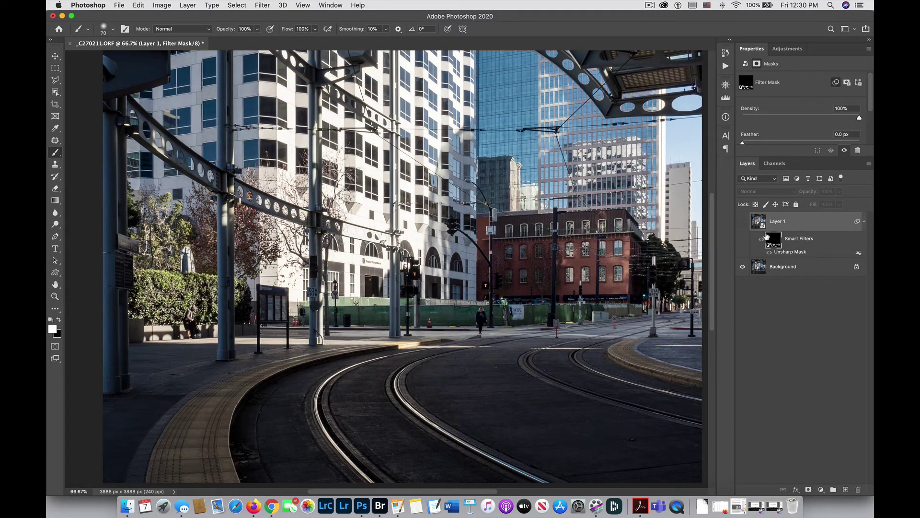
left_click(774, 242, "alt")
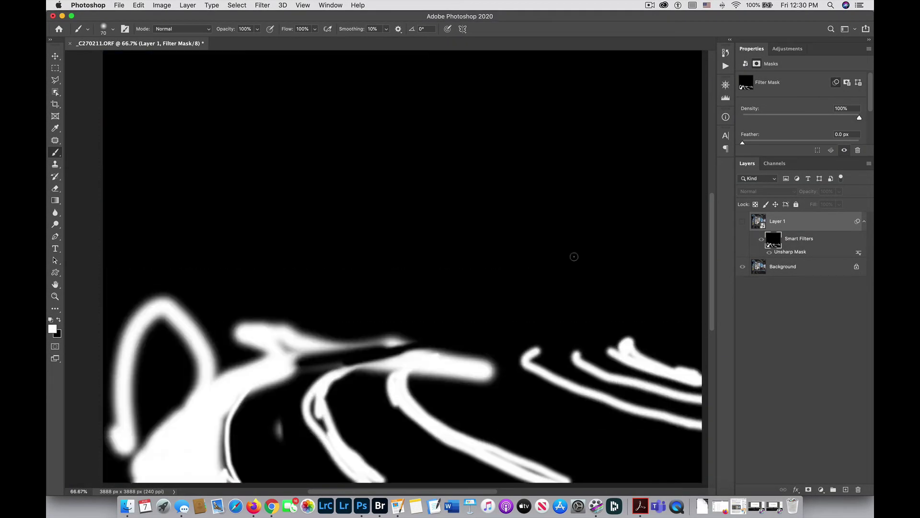
key("bracketright")
key("bracketright")
key("bracketright")
key("bracketright")
key("bracketright")
key("bracketright")
key("bracketright")
key("x")
mouse_move(145, 313)
left_mouse_down()
mouse_move(121, 310)
mouse_move(140, 314)
mouse_move(145, 327)
mouse_move(176, 323)
mouse_move(178, 346)
mouse_move(193, 323)
mouse_move(202, 361)
mouse_move(194, 367)
mouse_move(207, 365)
mouse_move(194, 370)
mouse_move(207, 311)
mouse_move(150, 349)
mouse_move(137, 409)
mouse_move(143, 294)
mouse_move(113, 374)
mouse_move(108, 455)
mouse_move(129, 423)
mouse_move(120, 454)
mouse_move(146, 385)
mouse_move(124, 411)
mouse_move(126, 384)
mouse_move(289, 315)
mouse_move(230, 348)
mouse_move(364, 328)
mouse_move(371, 352)
left_mouse_up()
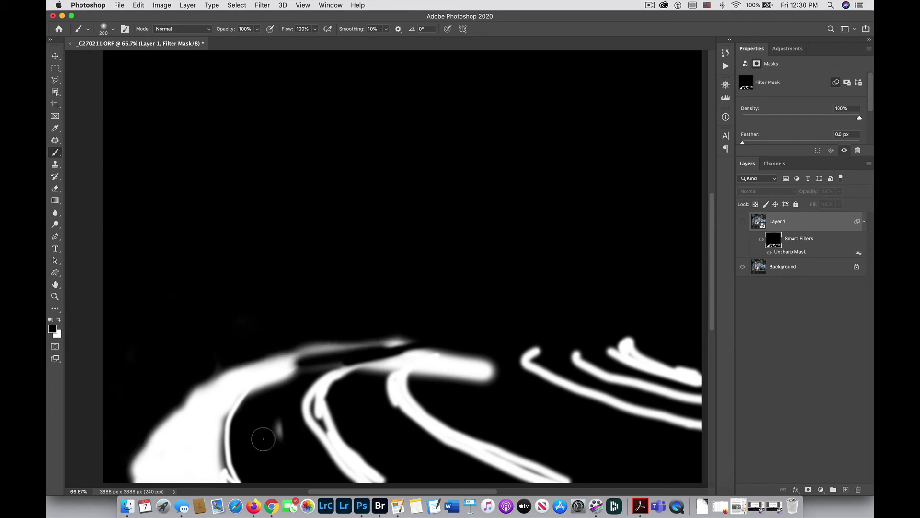
left_click(743, 221)
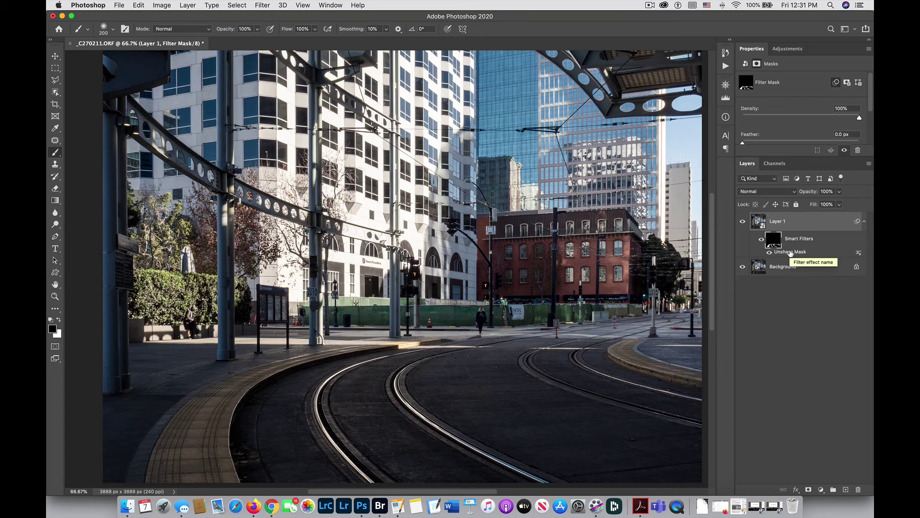
Reopen the Unsharp Mask settings and try amount 140% and radius 5.5 pixels, comparing the preview on the rails.
double_click(791, 252)
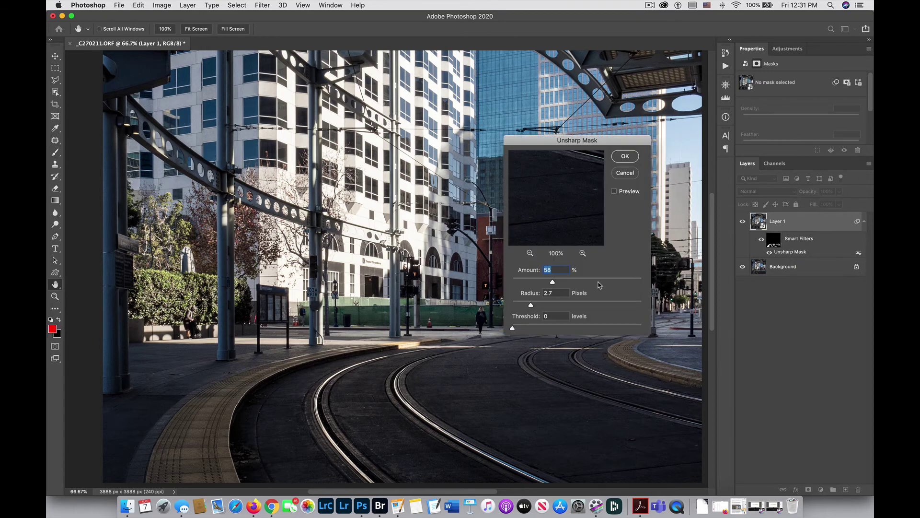
left_click_drag(552, 283, 584, 282)
mouse_move(531, 305)
left_mouse_down()
mouse_move(564, 307)
mouse_move(596, 281)
mouse_move(548, 305)
left_mouse_up()
left_click(397, 395)
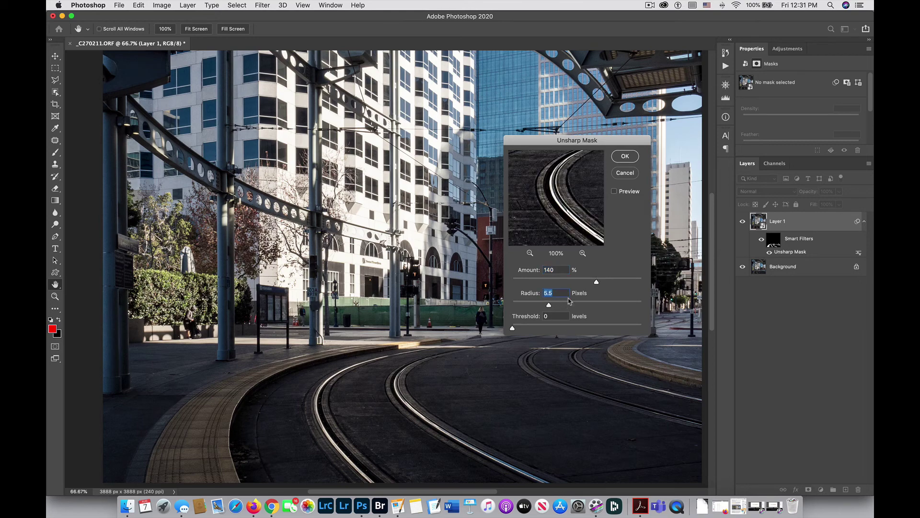
left_click(615, 191)
left_click(615, 191)
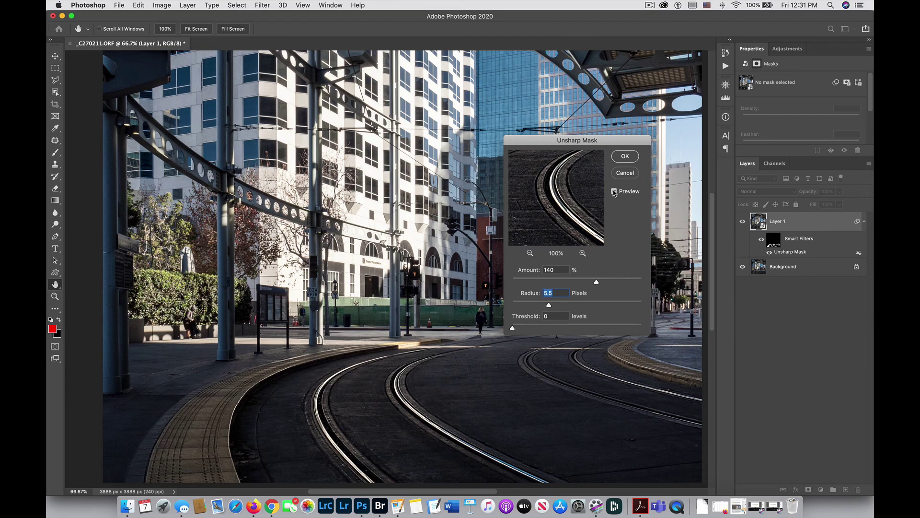
left_click(615, 191)
Set the Unsharp Mask to amount 98% and radius 4.4 pixels, check the preview, and apply it.
left_click_drag(596, 284, 581, 283)
left_click(543, 305)
left_click(615, 192)
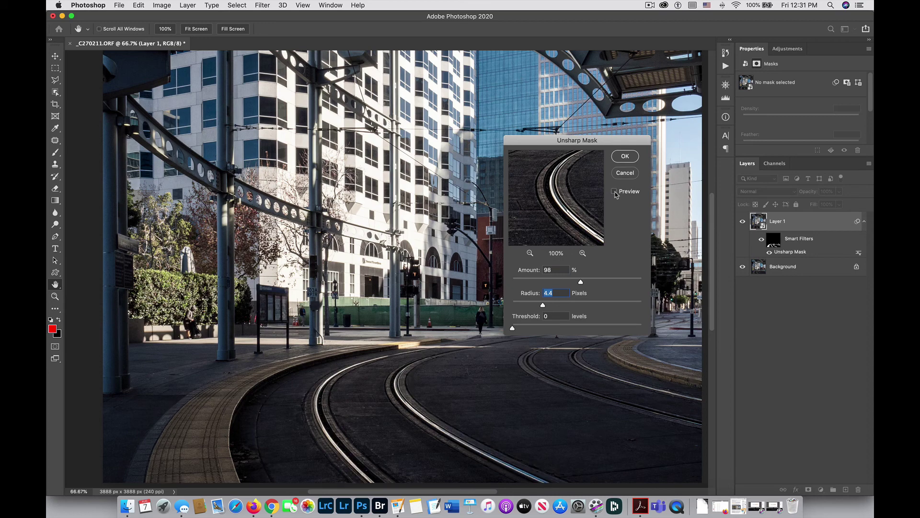
left_click(625, 157)
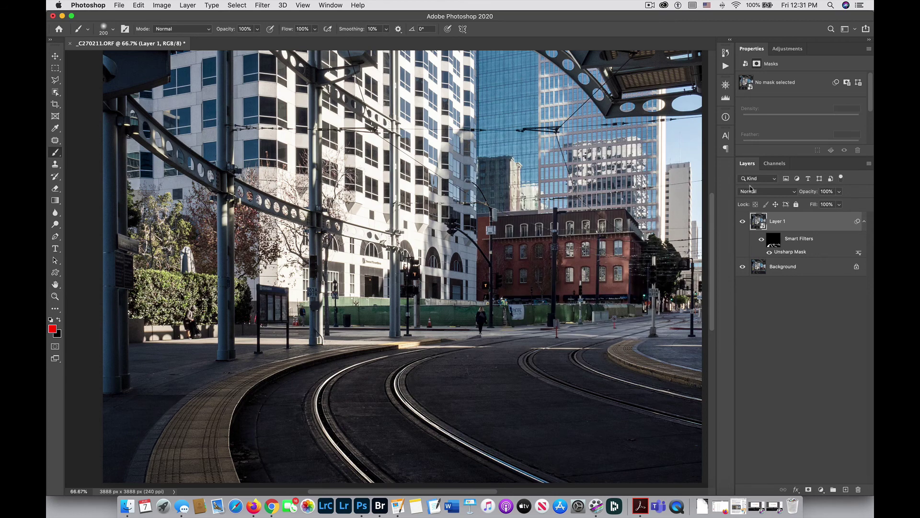